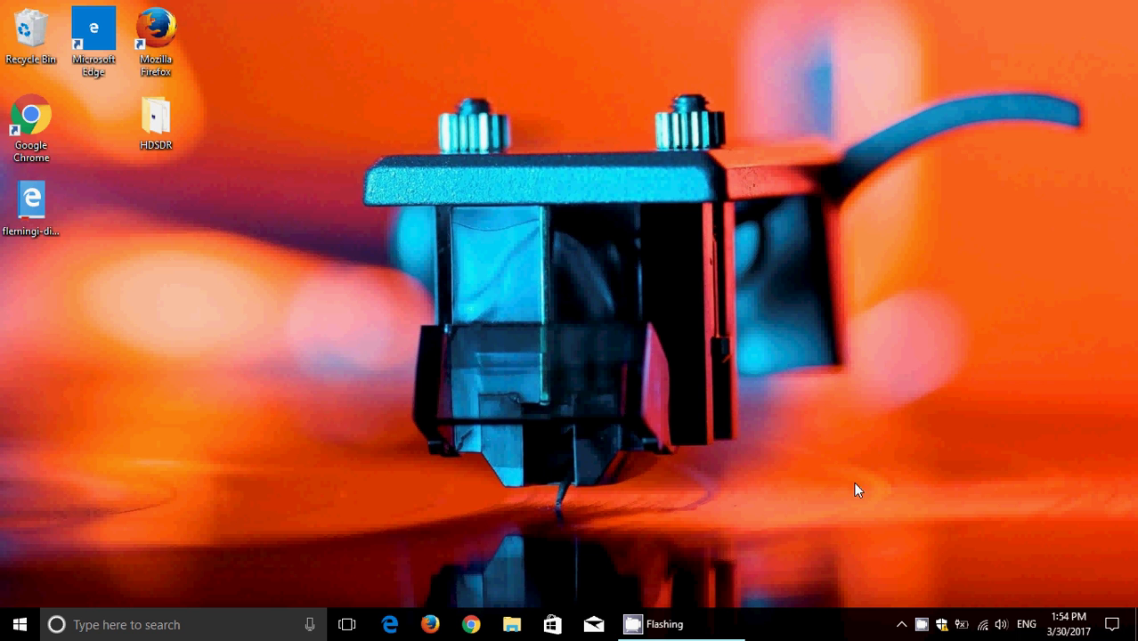
Open the full Windows Settings window from the Action Center's All settings tile.
click(1112, 625)
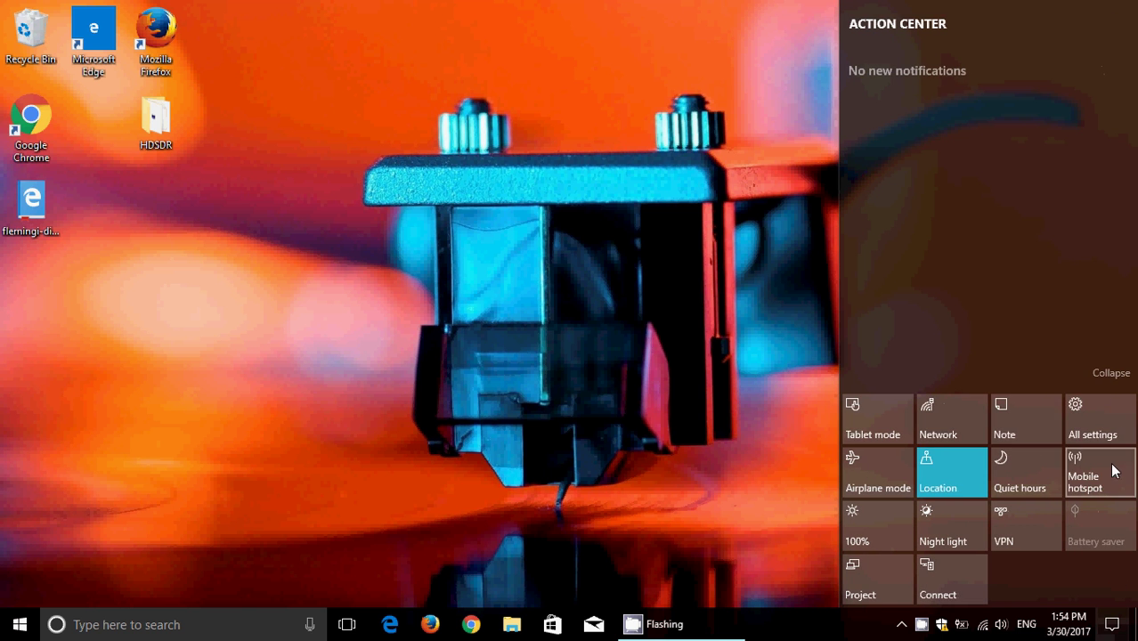
click(1102, 423)
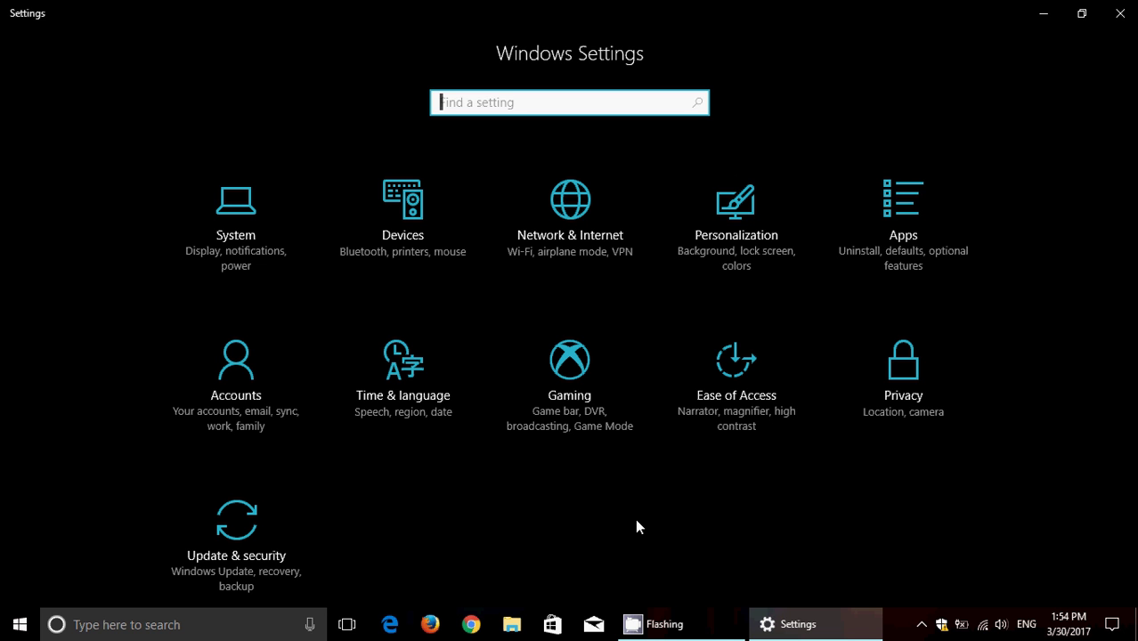
Look at System and Apps, then scroll Apps & features to show CamStudio, Facebook and Google Chrome.
click(256, 255)
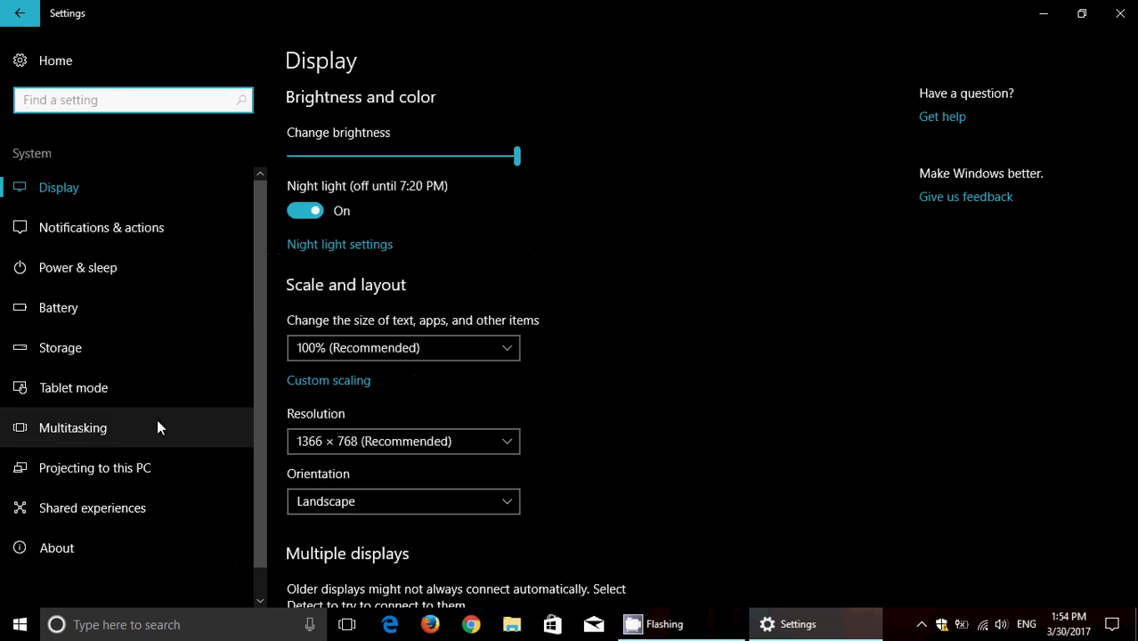
click(34, 21)
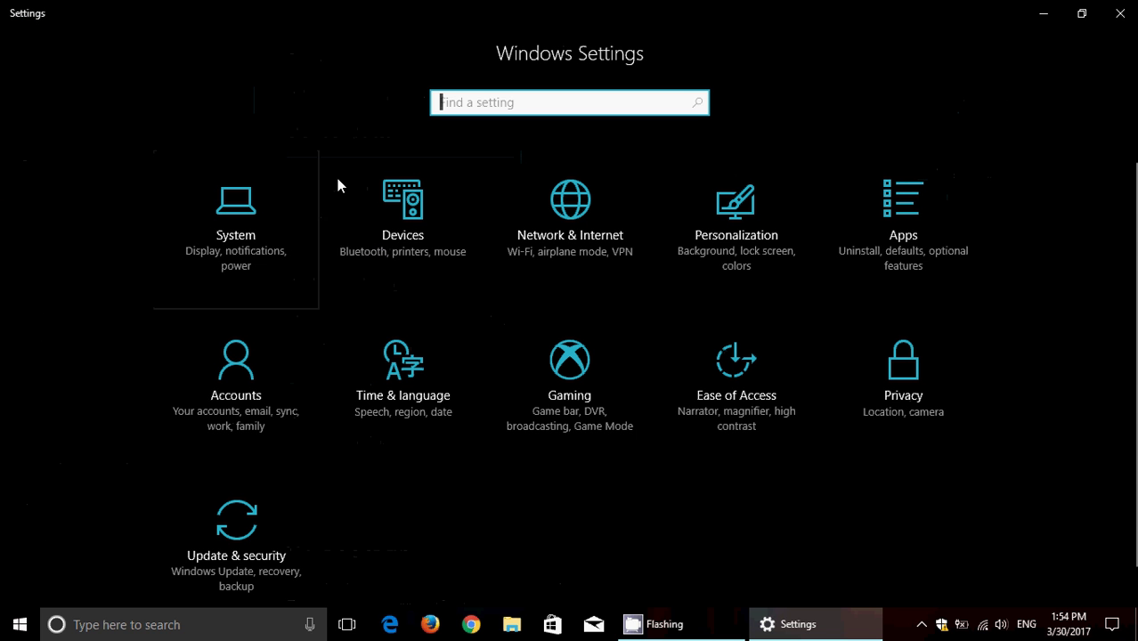
click(902, 233)
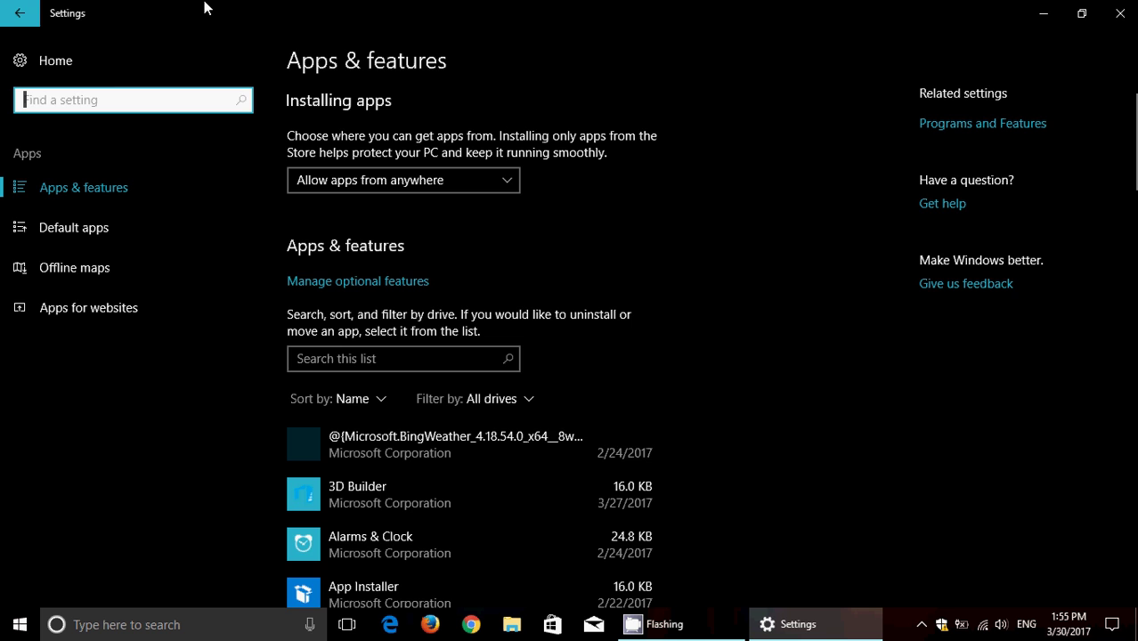
click(20, 11)
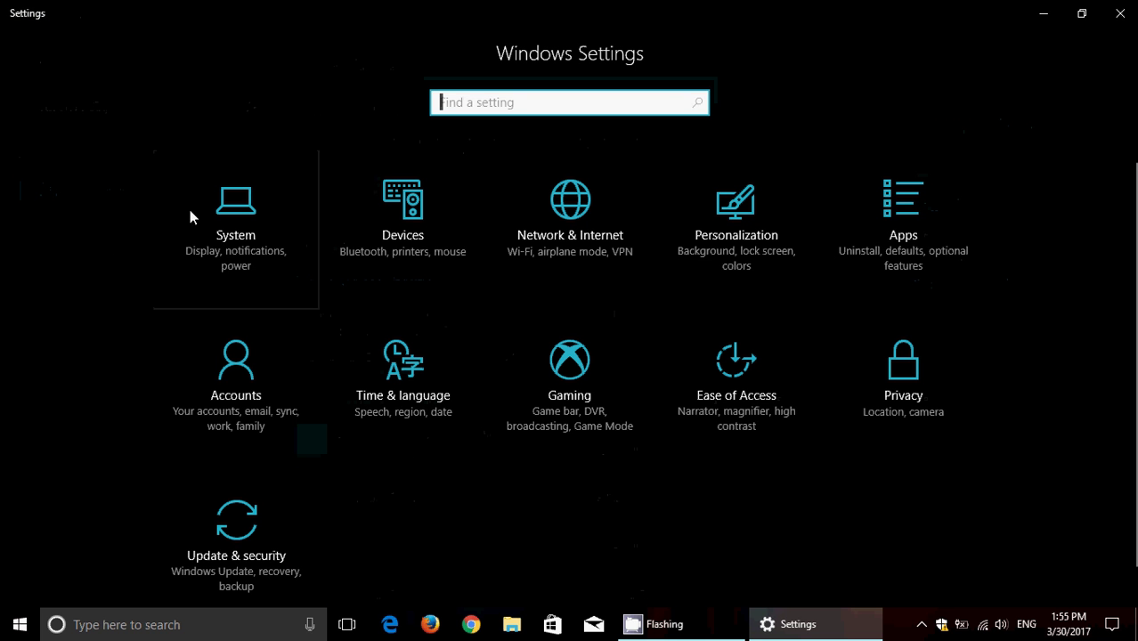
click(912, 246)
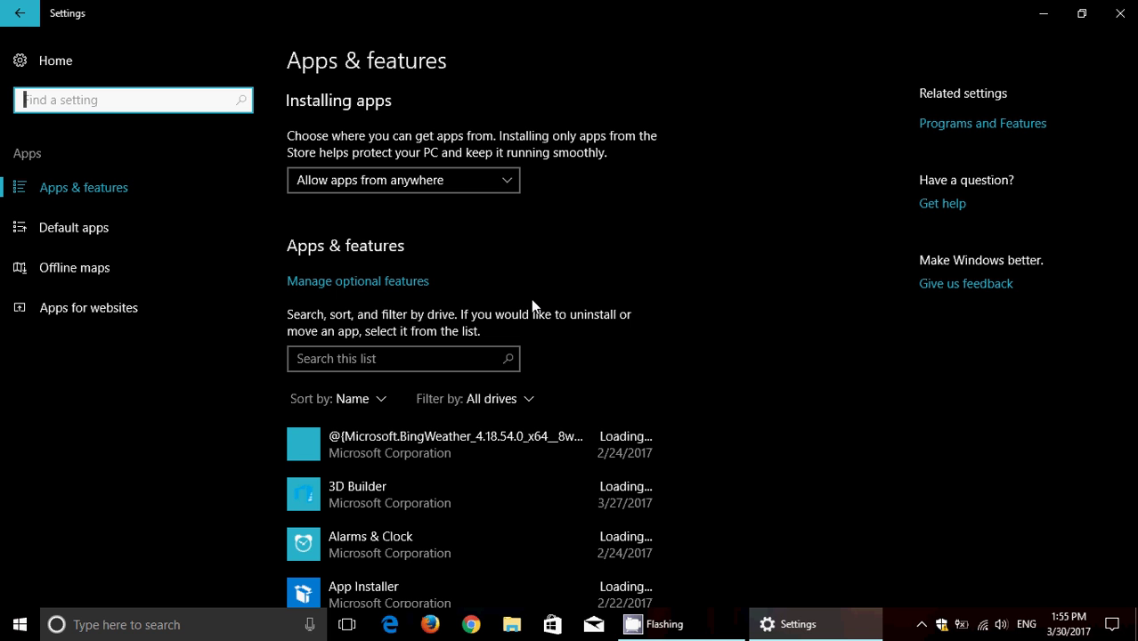
scroll(532, 306, down, 7)
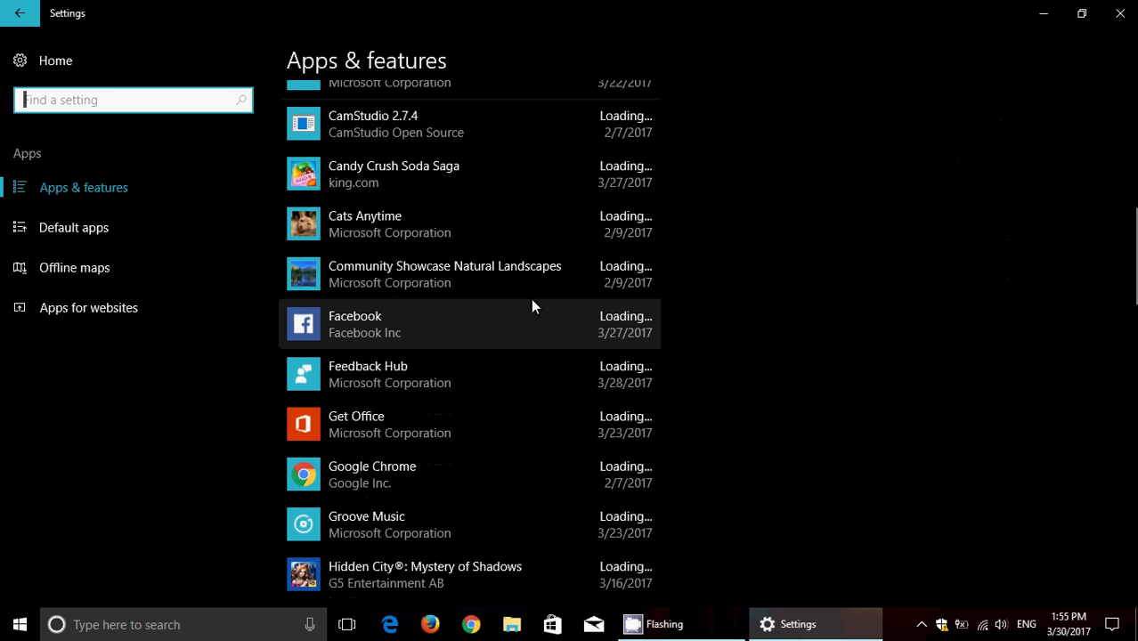
Expand the Get Office entry, then view Default apps: Mail, Maps, Groove Music, Photos, Movies & TV.
click(491, 420)
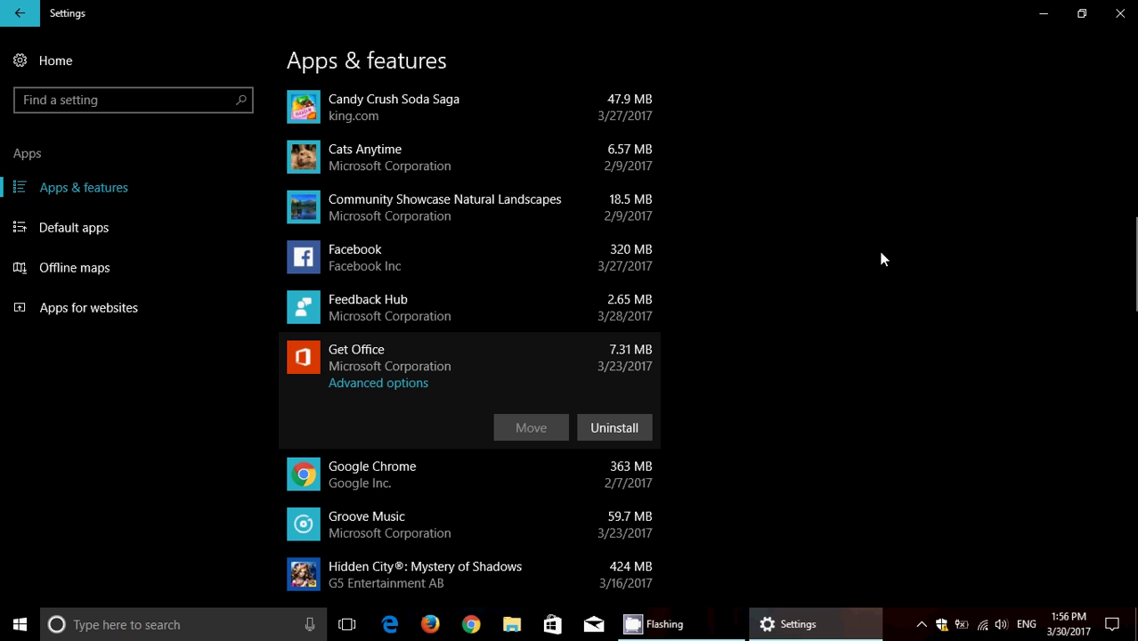
click(77, 234)
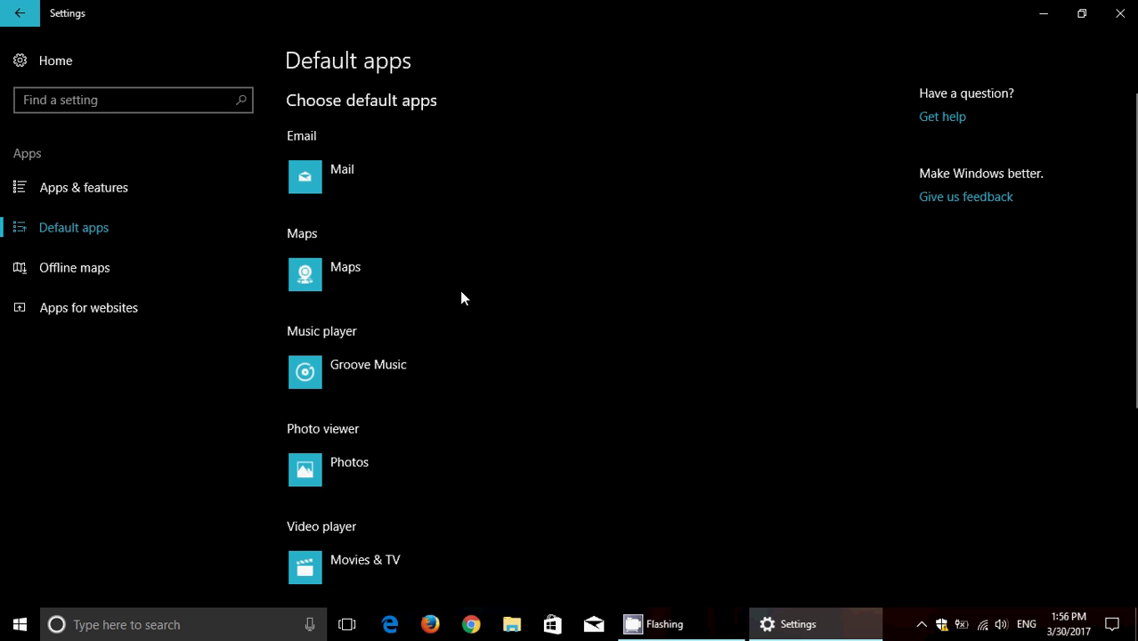
click(150, 308)
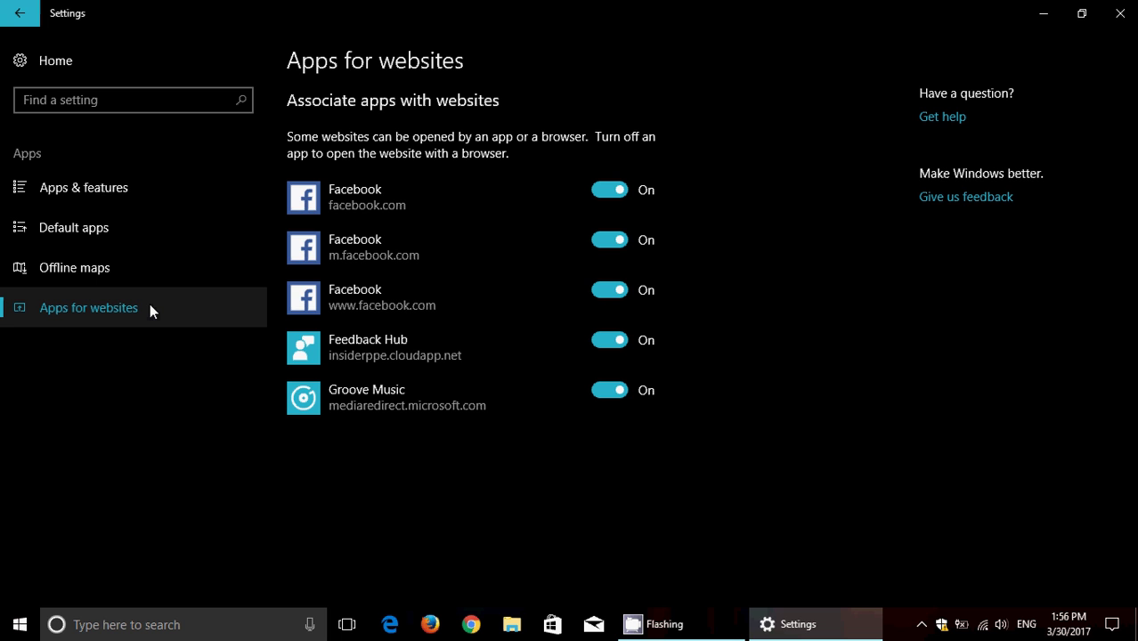
click(605, 201)
click(598, 239)
click(592, 287)
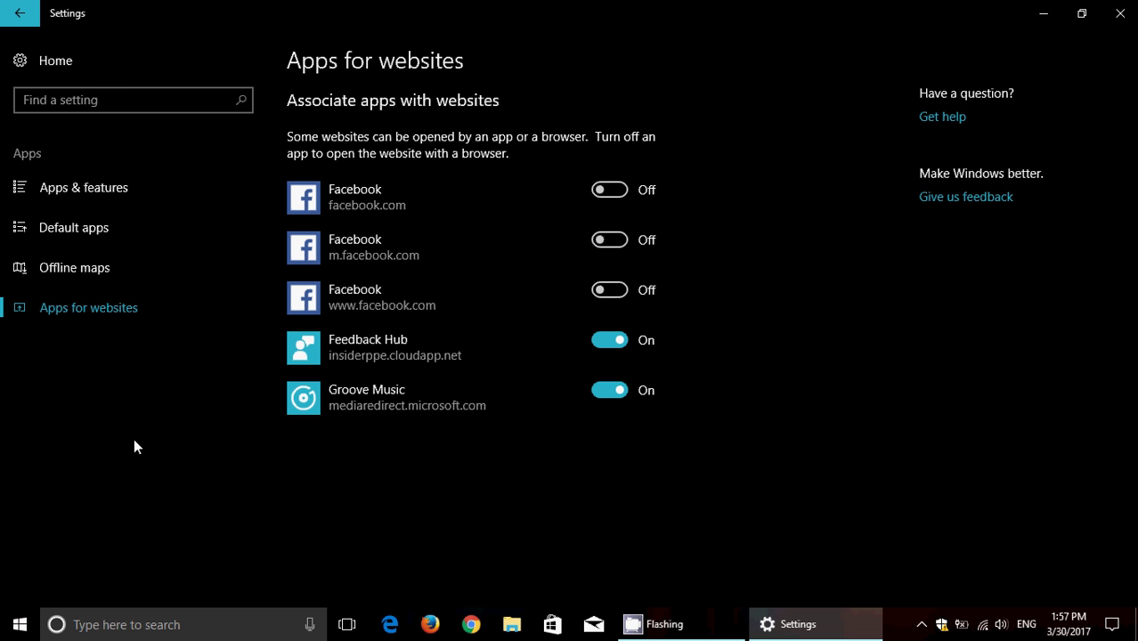
click(20, 12)
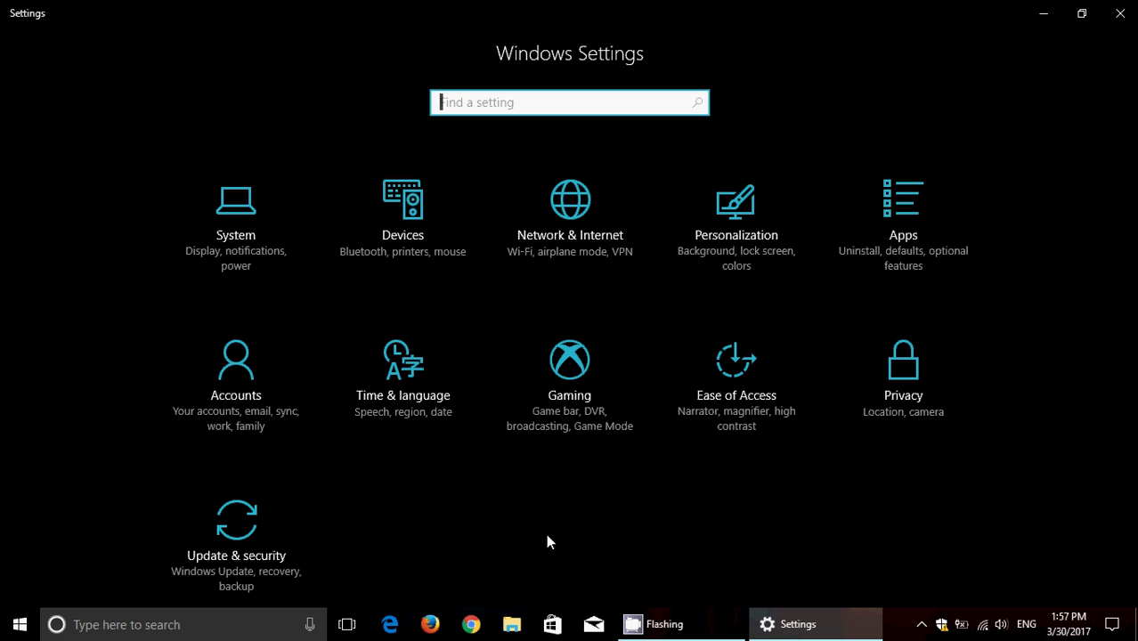
click(561, 389)
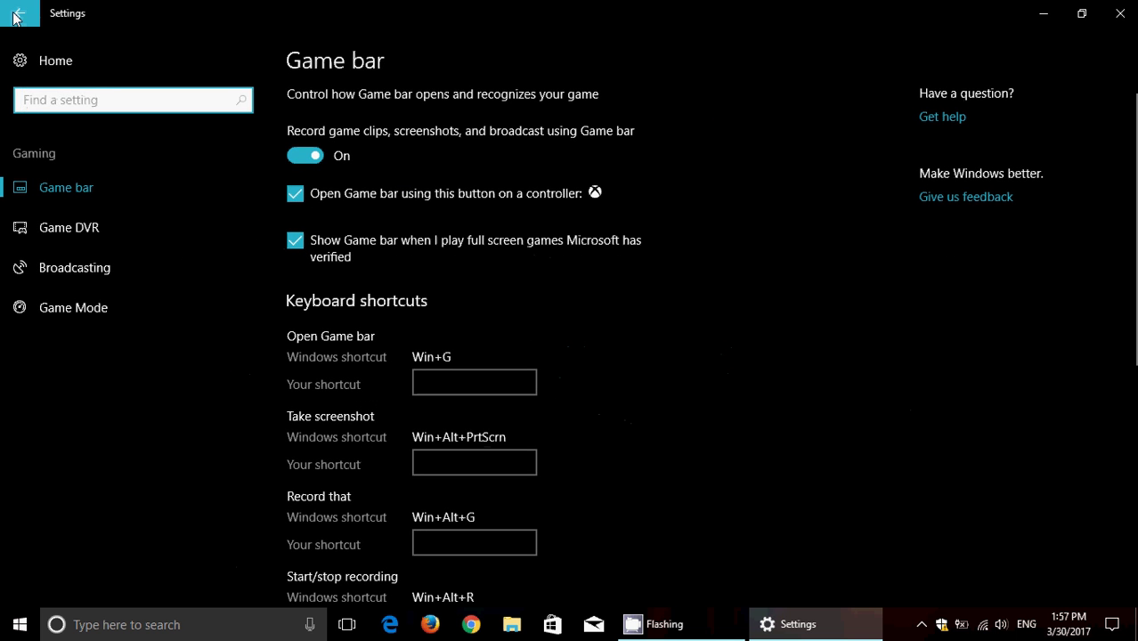
click(85, 62)
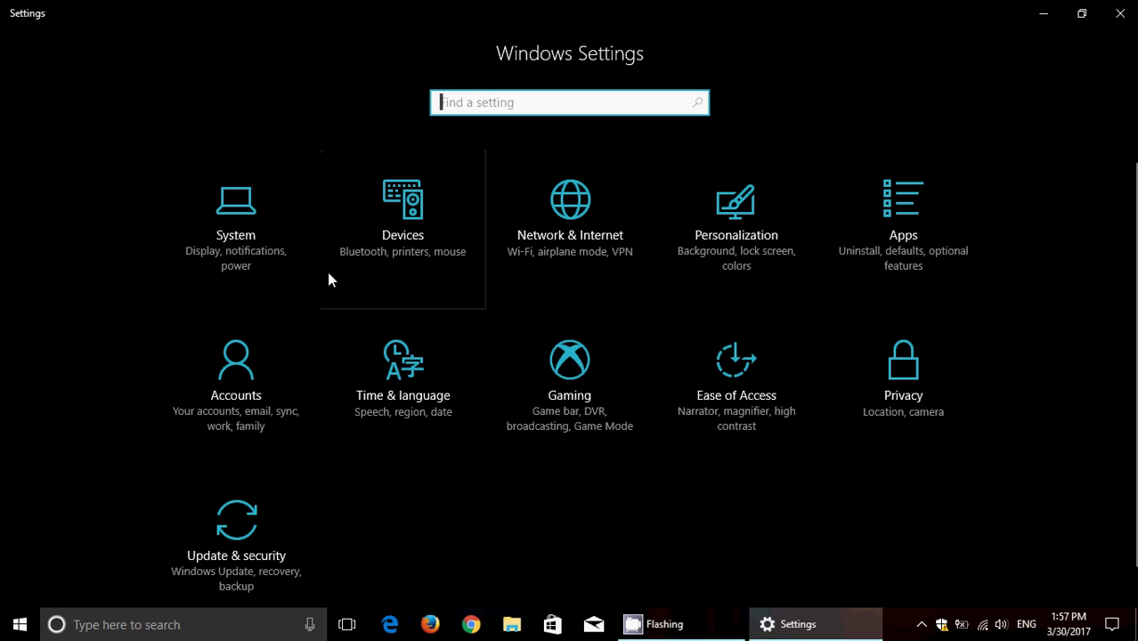
Browse System's Display, Power & sleep and Storage pages, then go to Personalization.
click(265, 246)
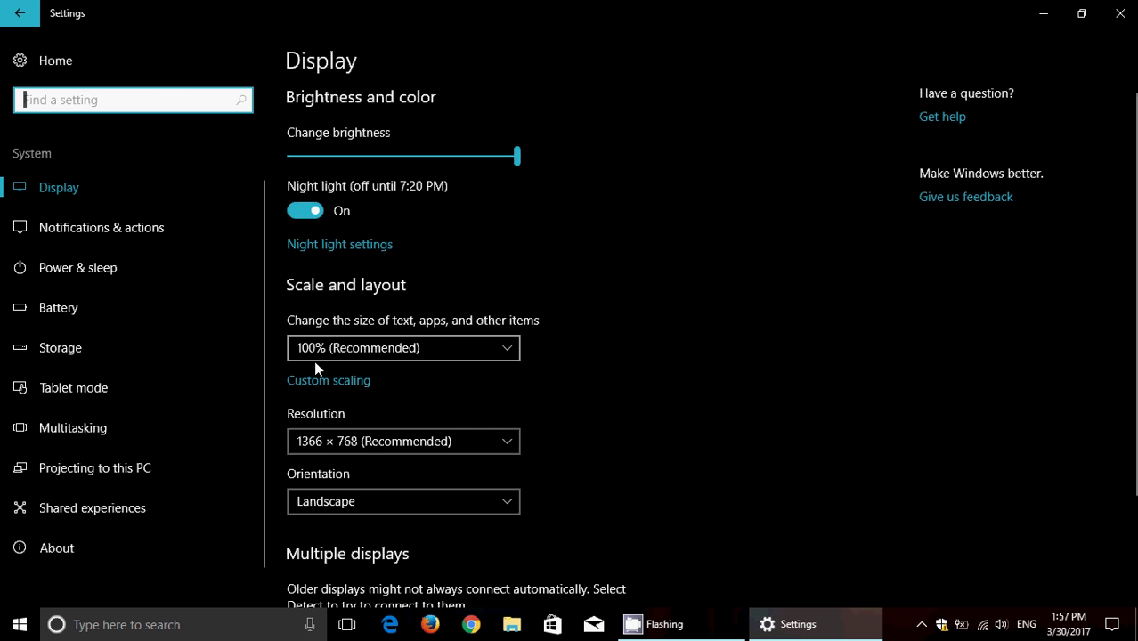
scroll(625, 438, down, 3)
scroll(625, 438, up, 3)
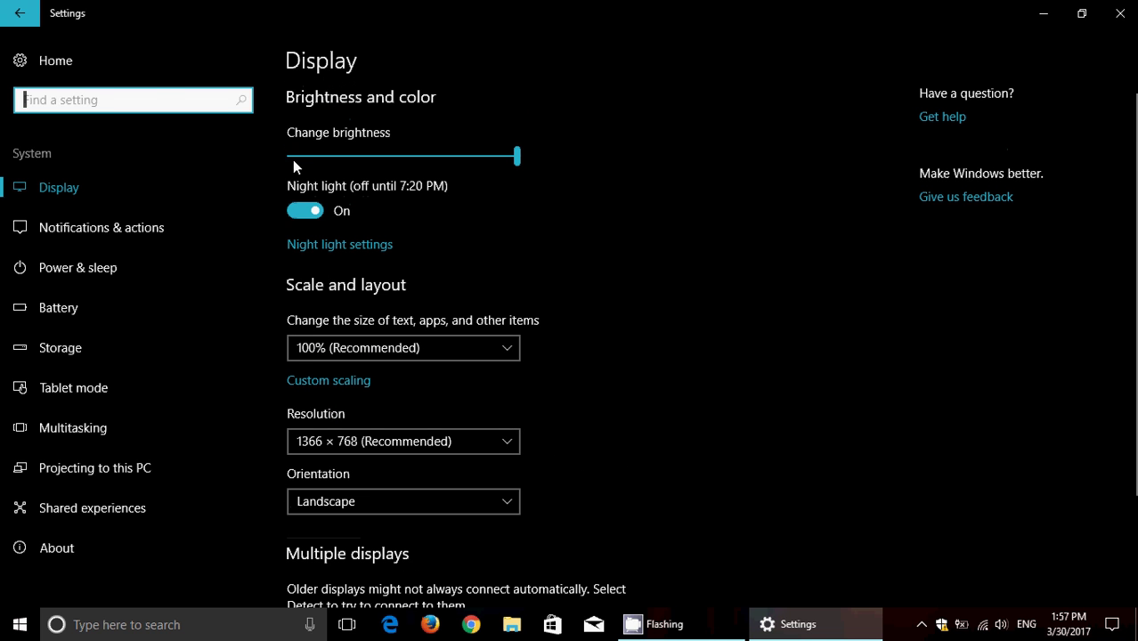
click(82, 278)
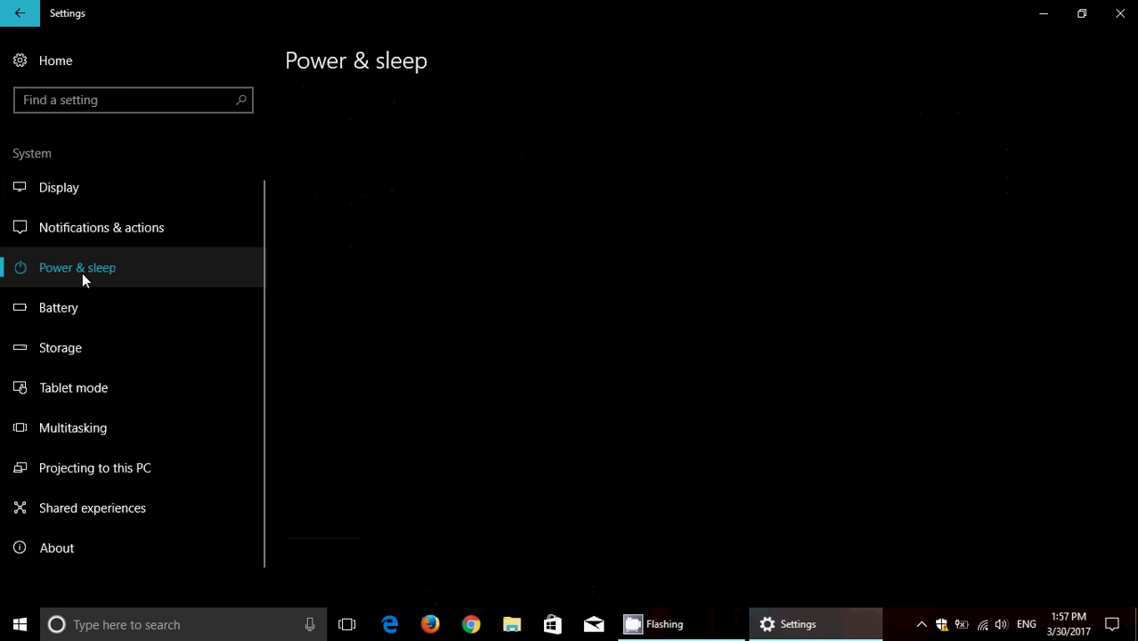
click(78, 351)
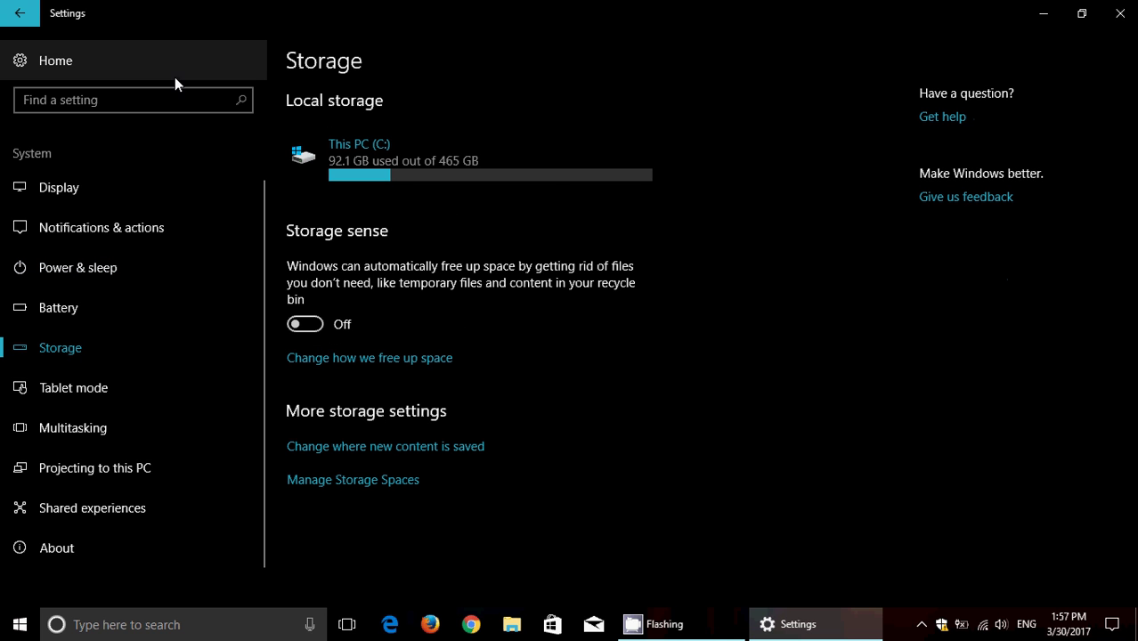
click(25, 14)
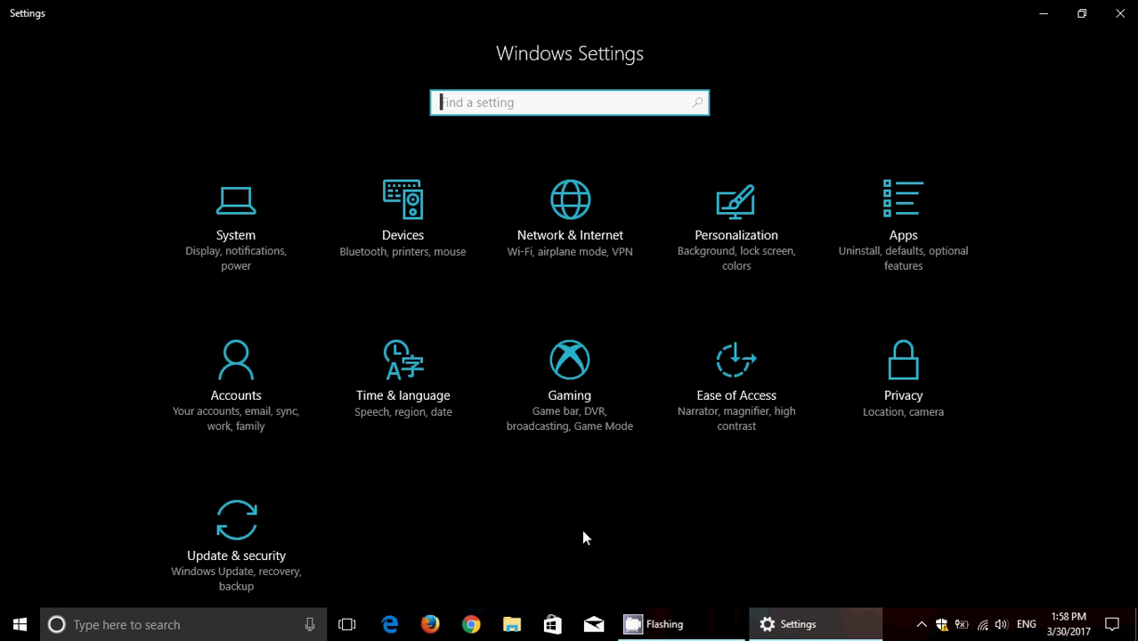
click(756, 251)
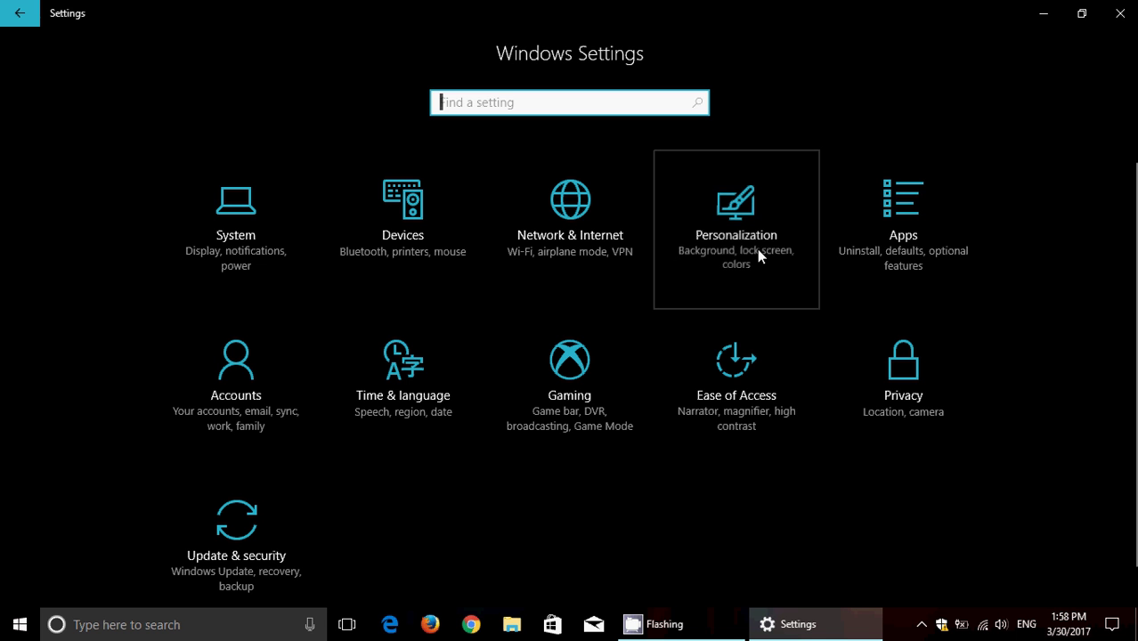
Apply the Community Showcase Natural Landscapes theme on the Themes page.
click(125, 311)
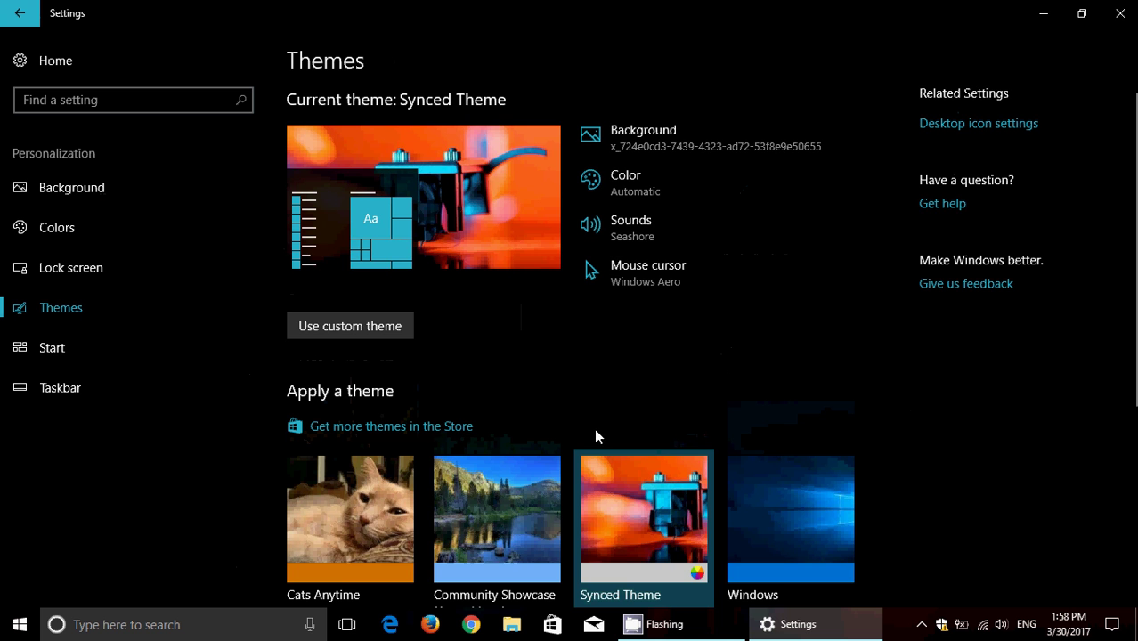
scroll(595, 434, down, 2)
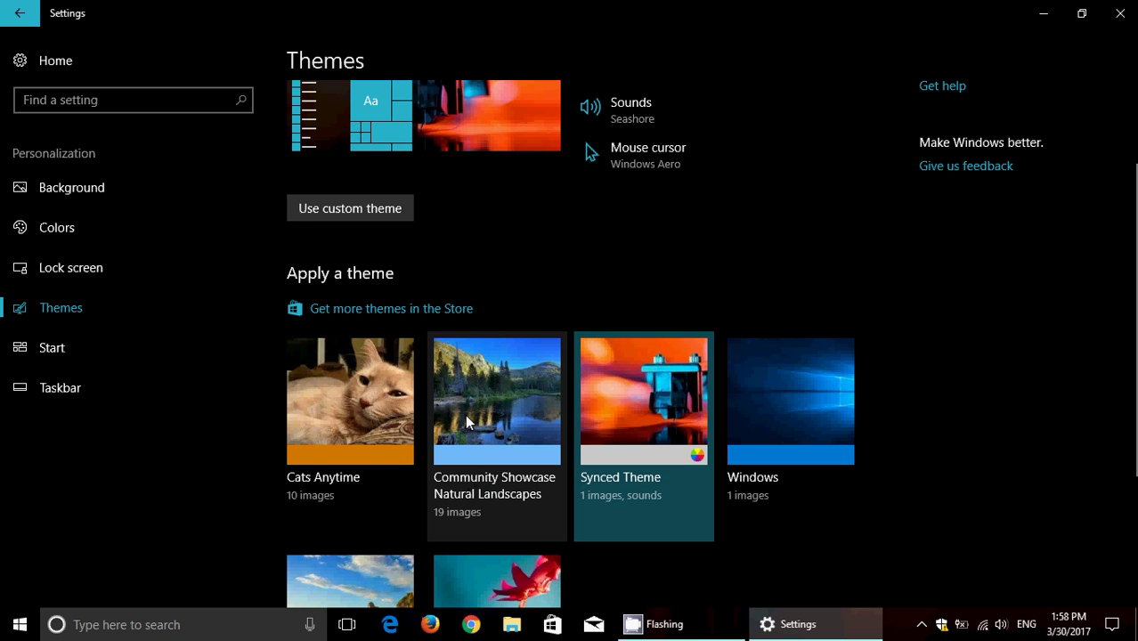
click(478, 445)
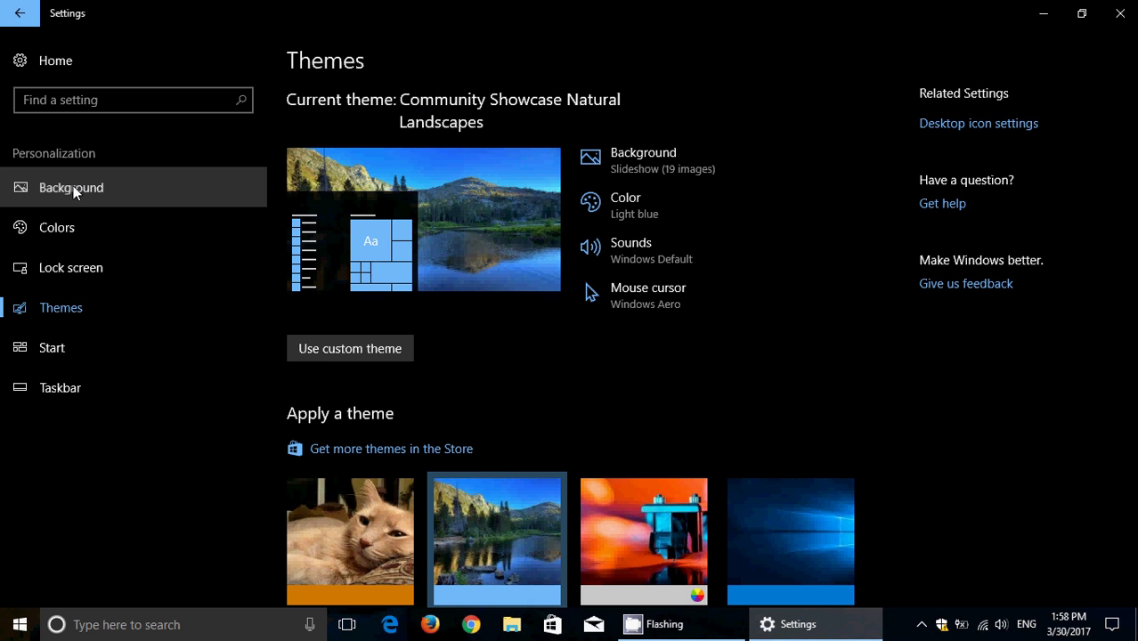
Check the Background page, then scroll the Colors page down to the Windows accent colours.
click(97, 197)
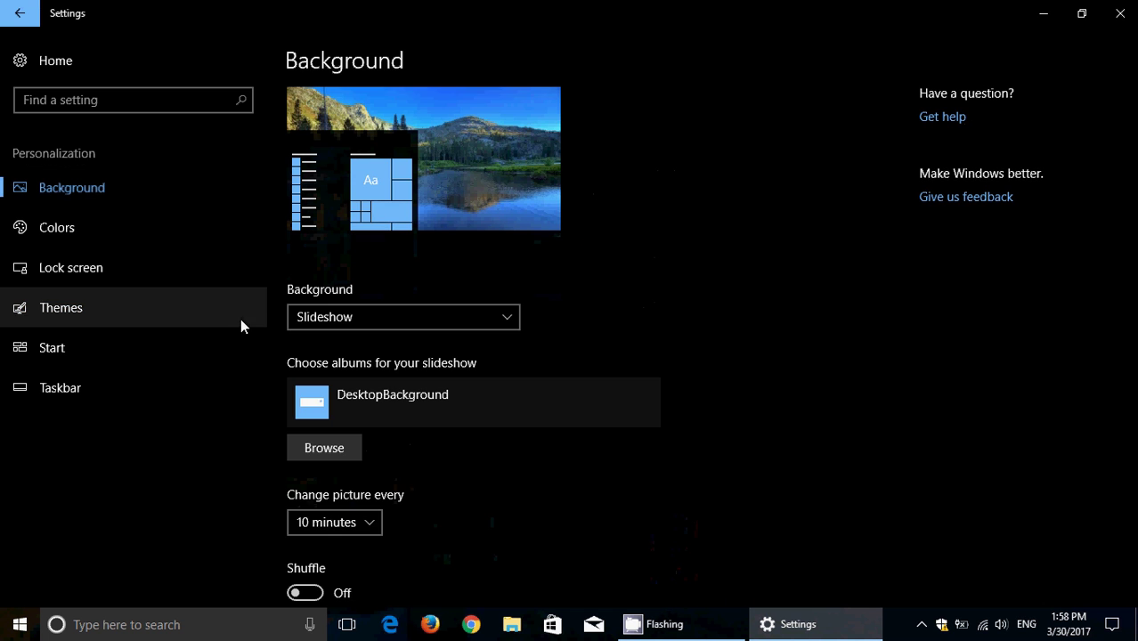
click(82, 227)
scroll(724, 460, down, 3)
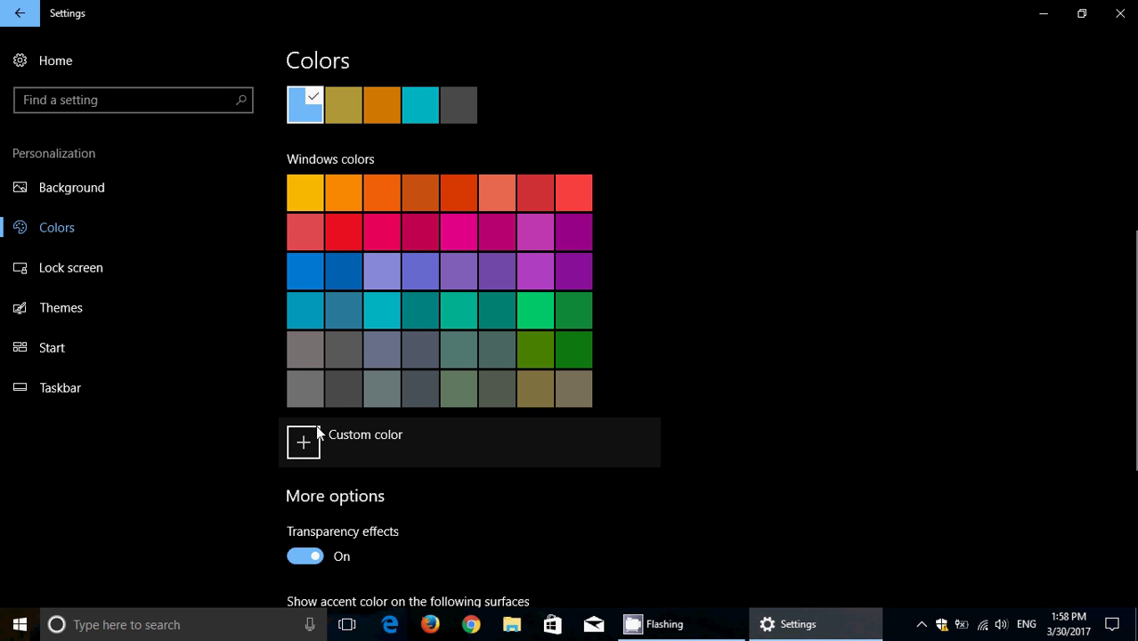
click(303, 450)
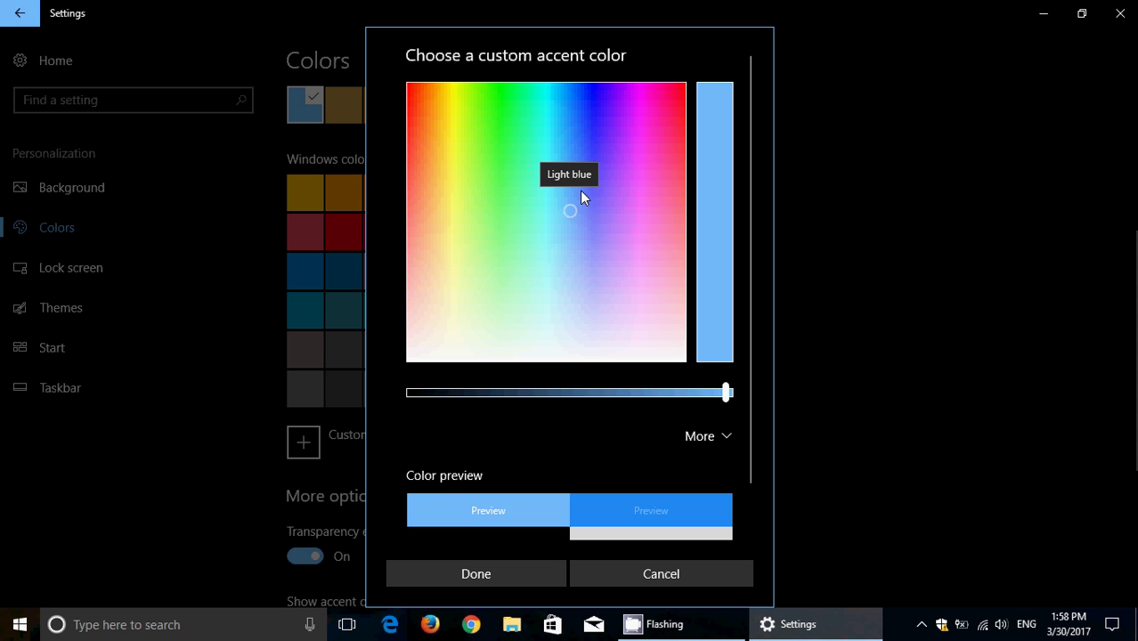
scroll(550, 300, down, 1)
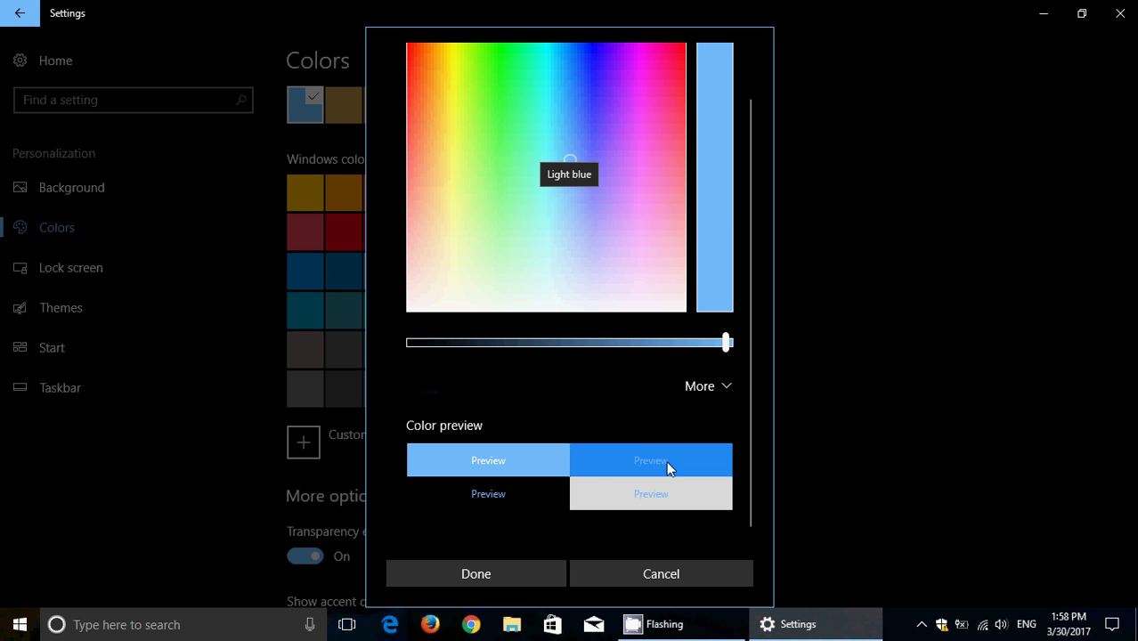
click(716, 385)
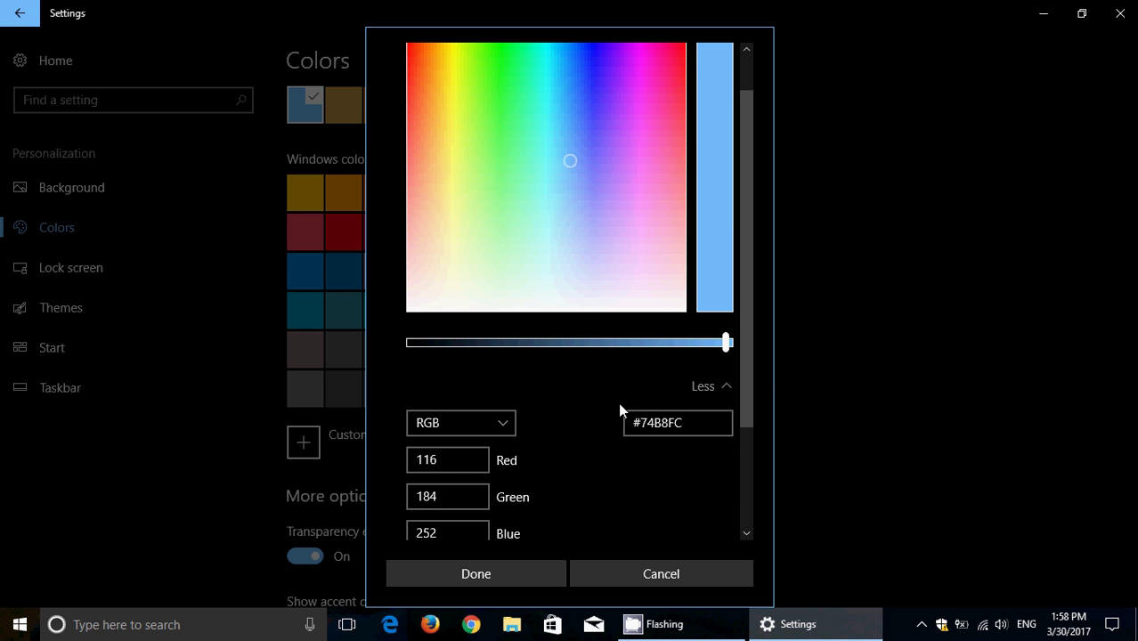
scroll(599, 524, down, 3)
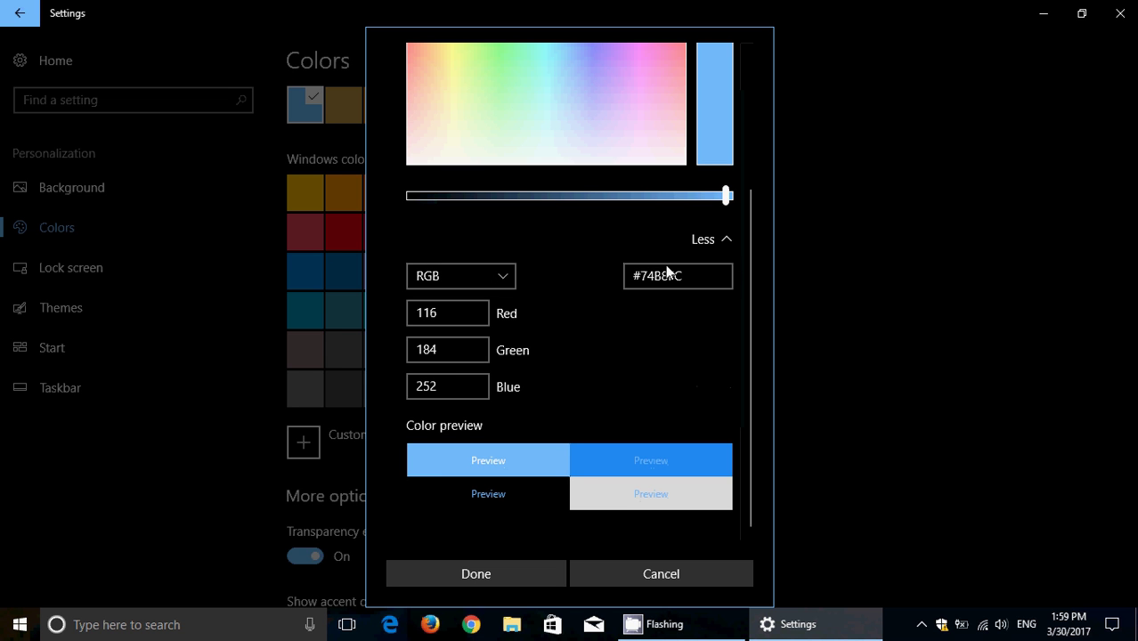
click(710, 276)
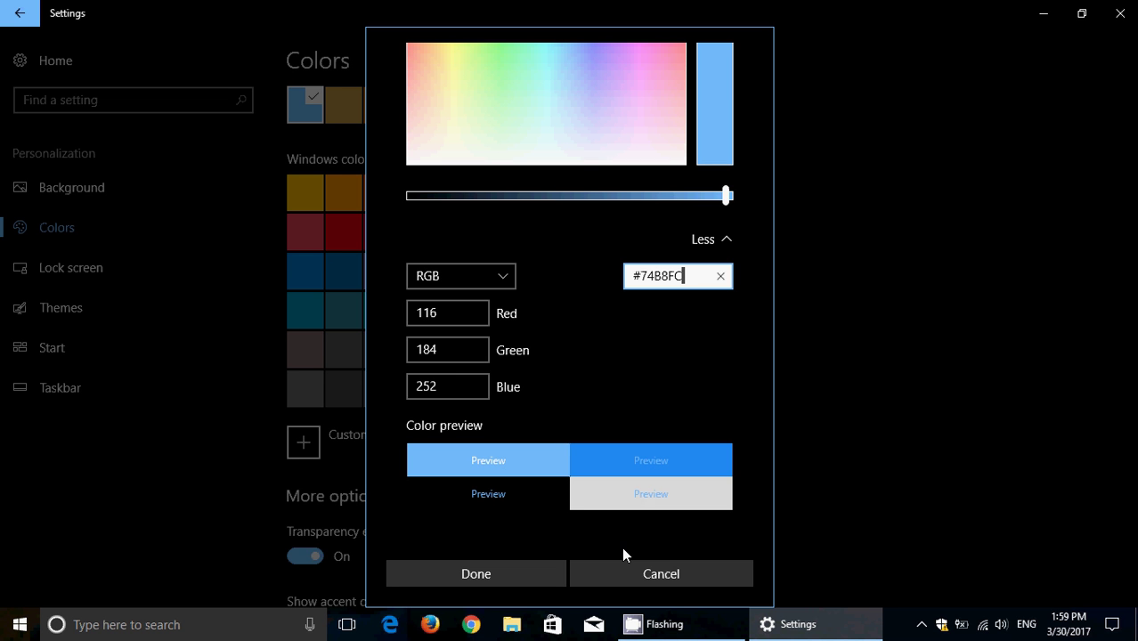
click(632, 574)
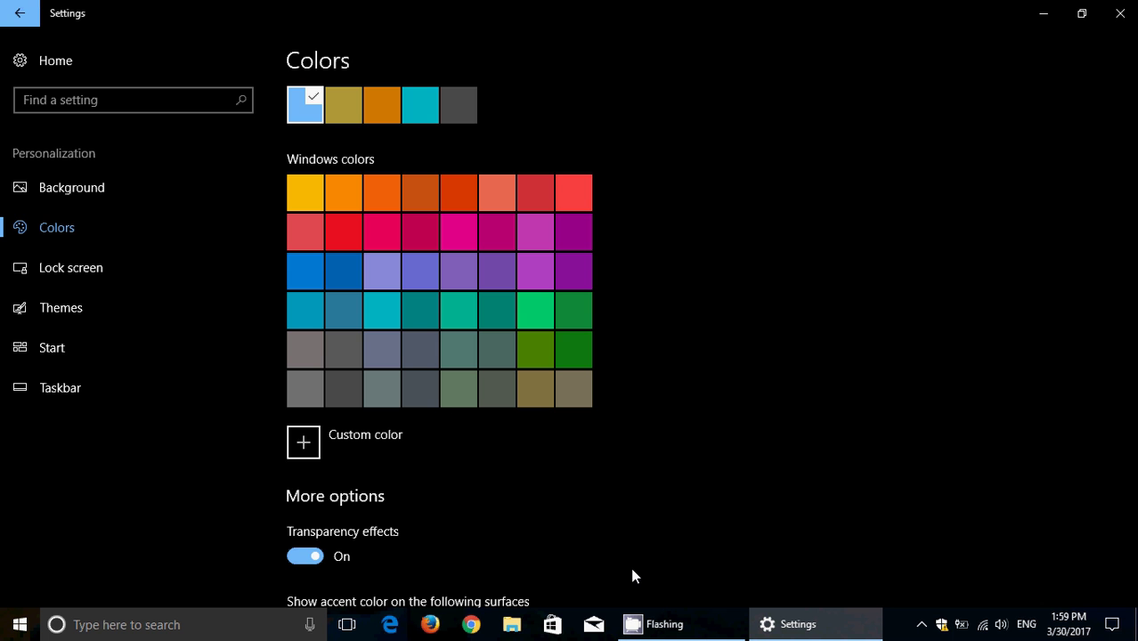
Go back to the Settings home page with its System to Update & security tiles.
click(25, 18)
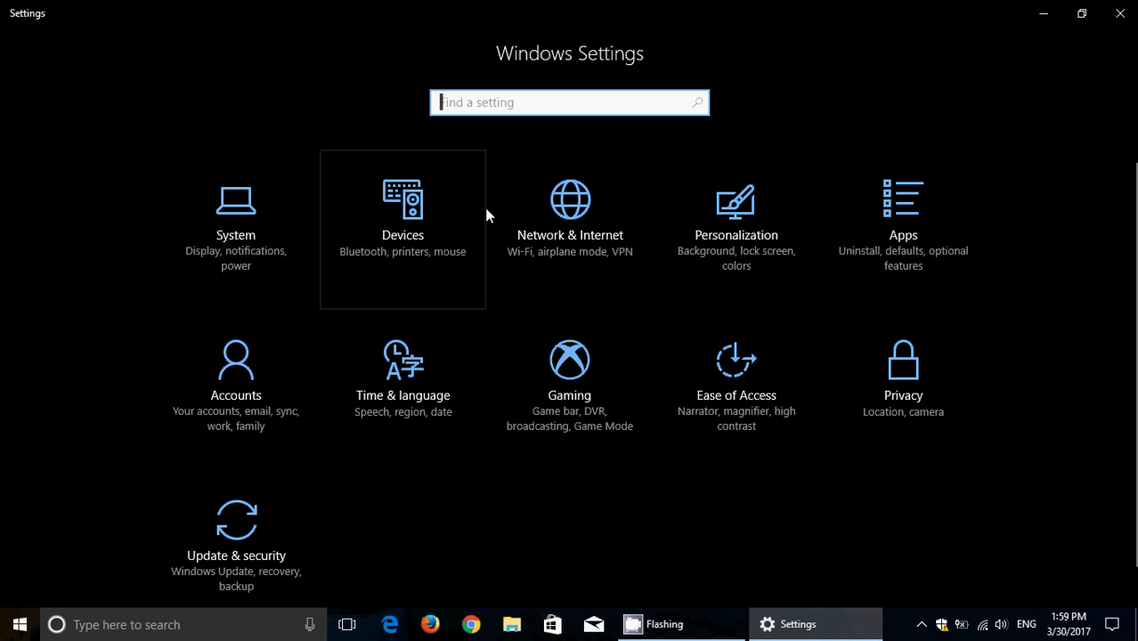
click(540, 216)
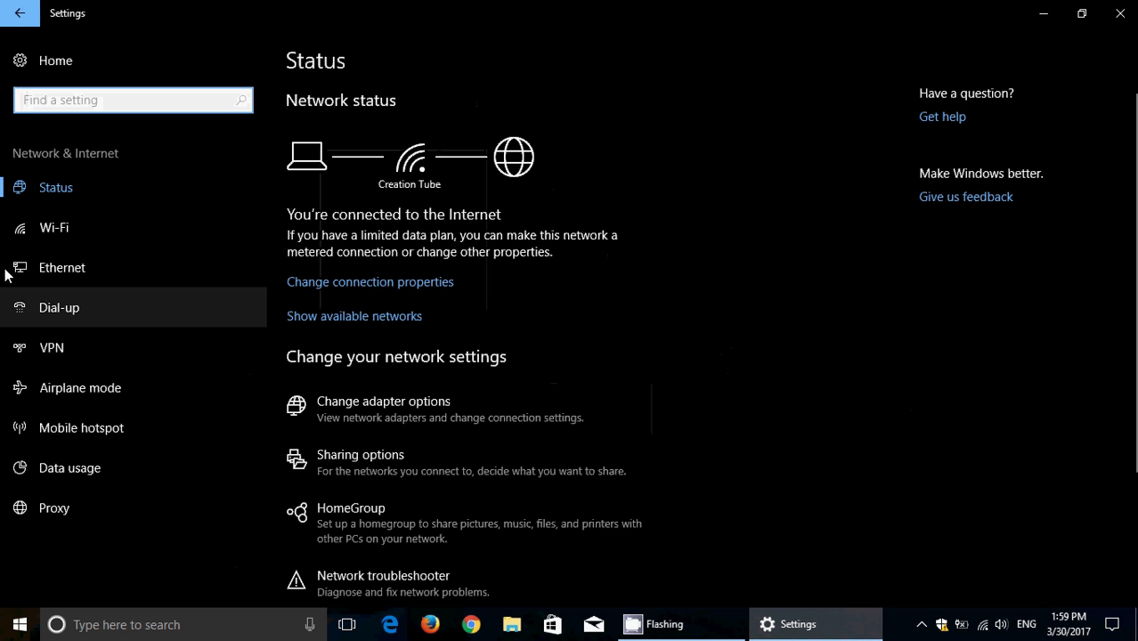
click(18, 13)
click(383, 388)
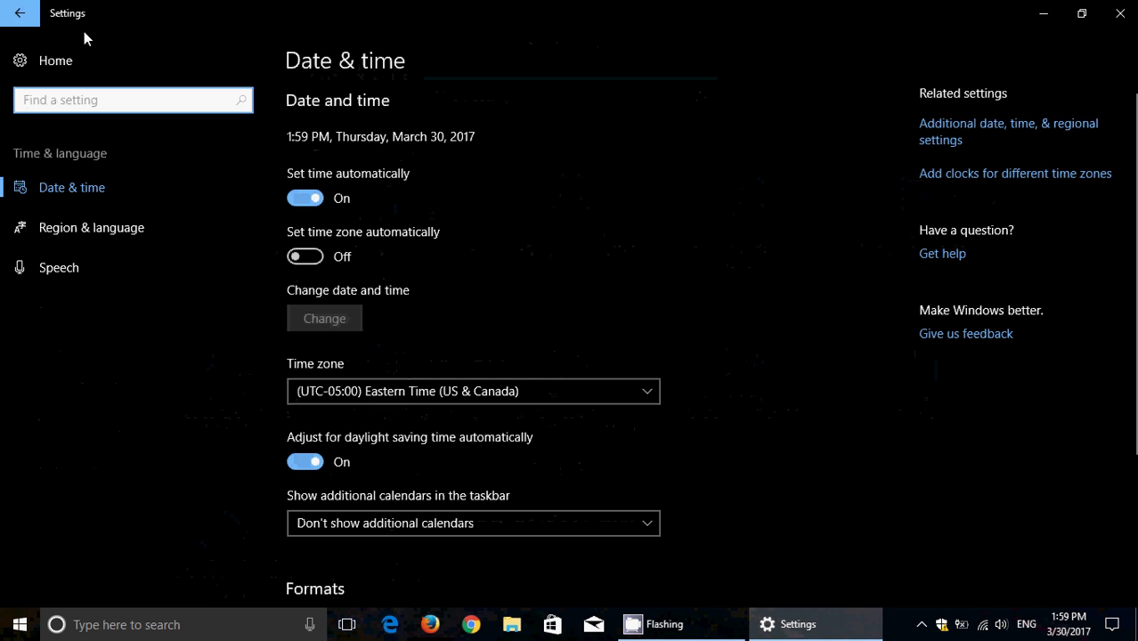
click(18, 10)
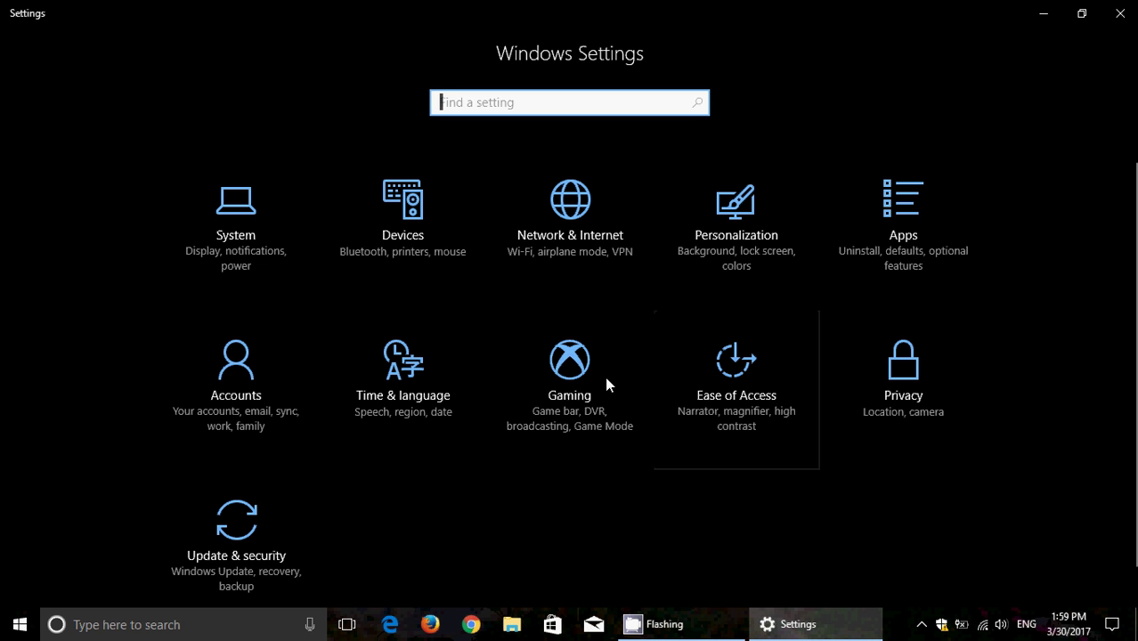
click(266, 410)
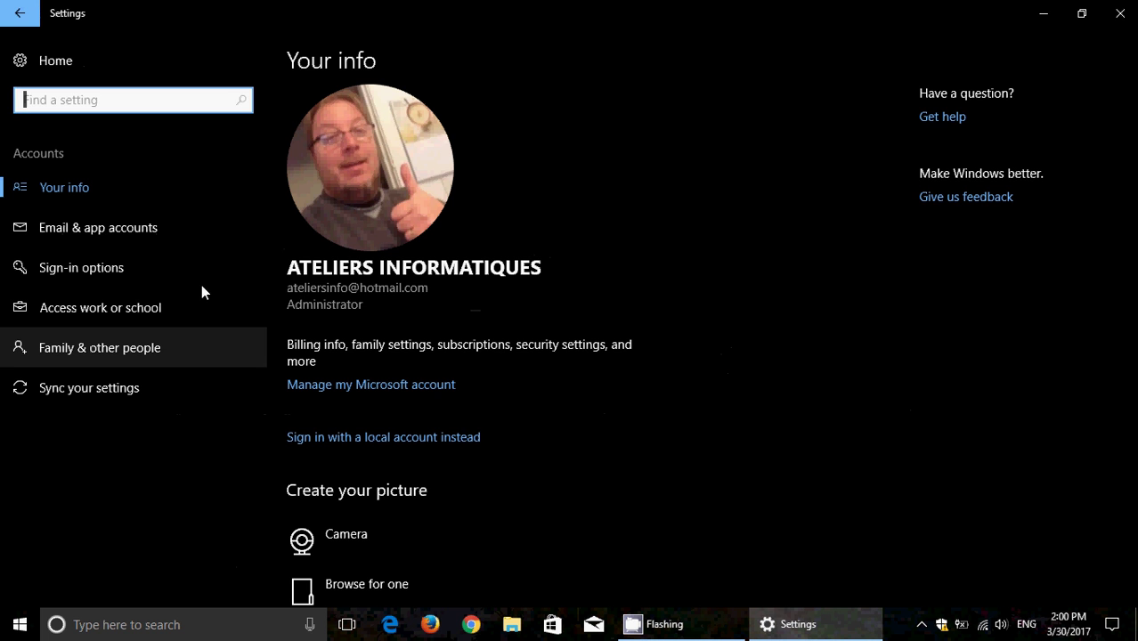
click(19, 12)
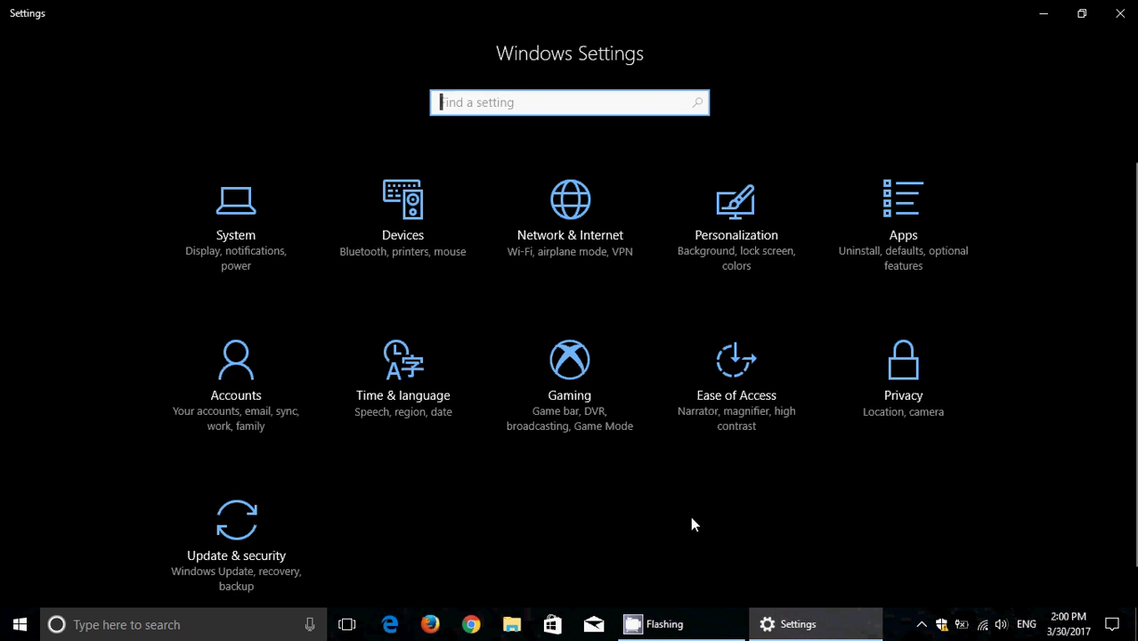
Close the Settings window and bring up CamStudio from the hidden tray icons.
click(745, 538)
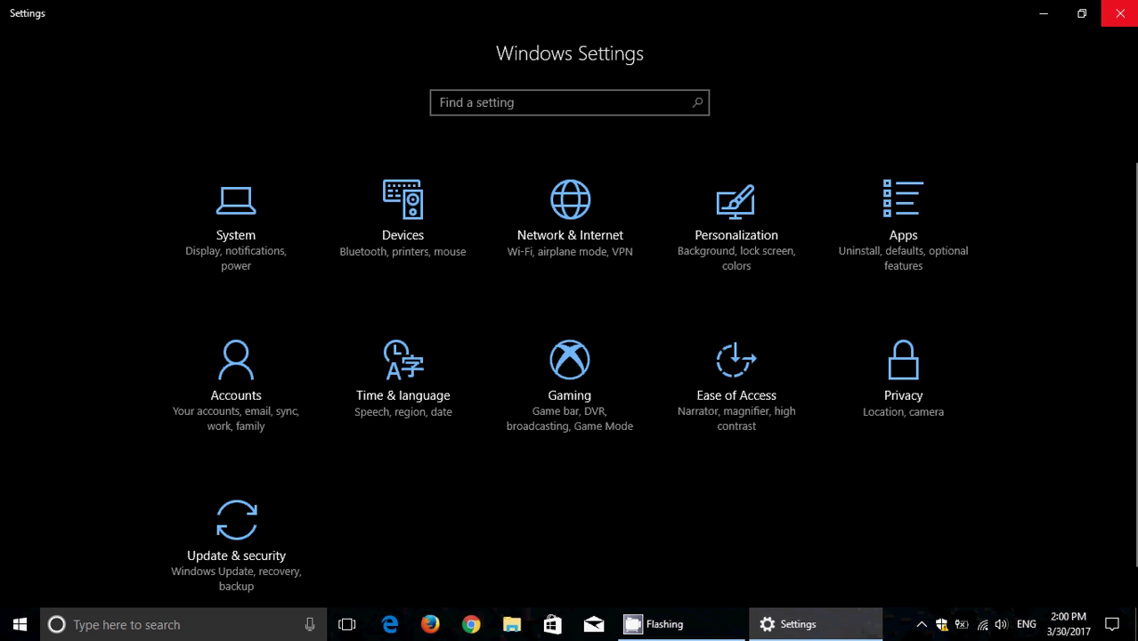
click(1119, 12)
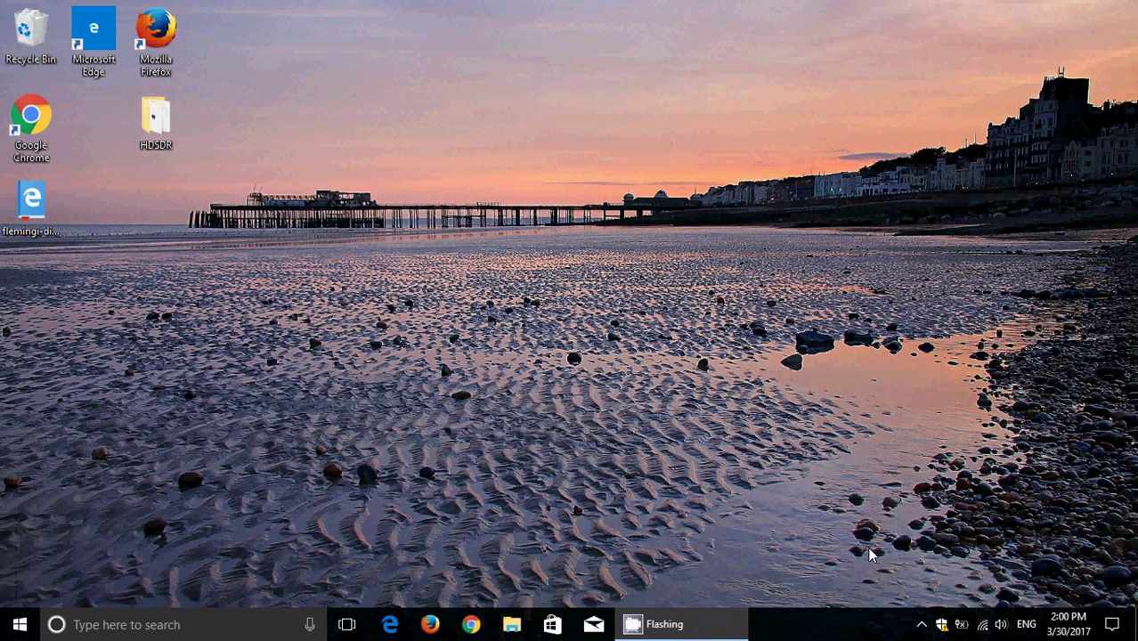
click(922, 627)
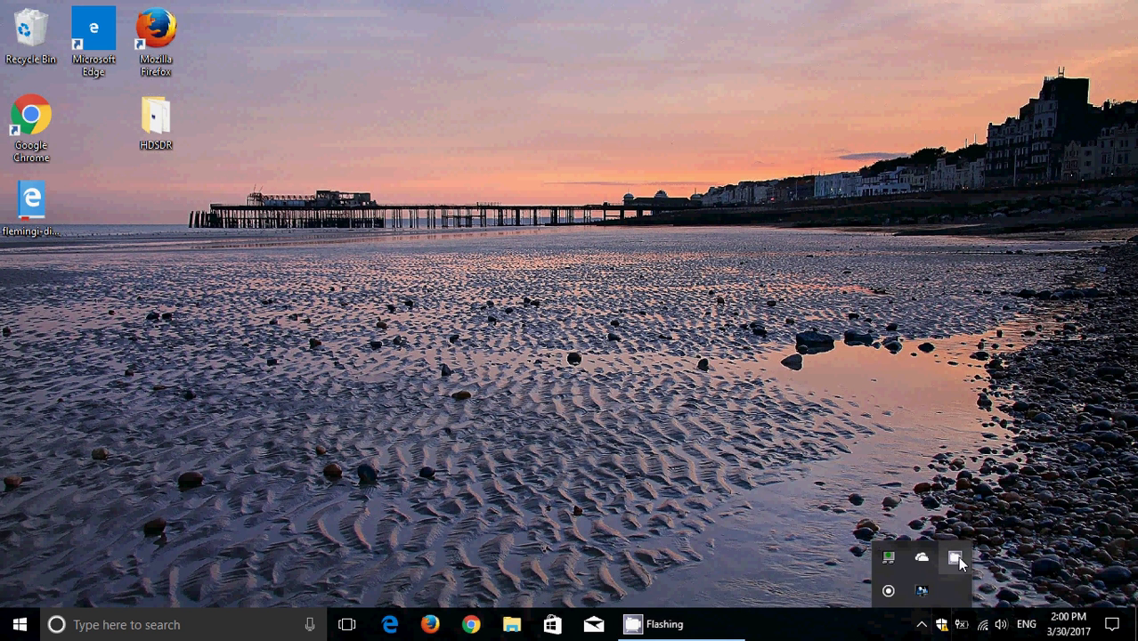
click(956, 556)
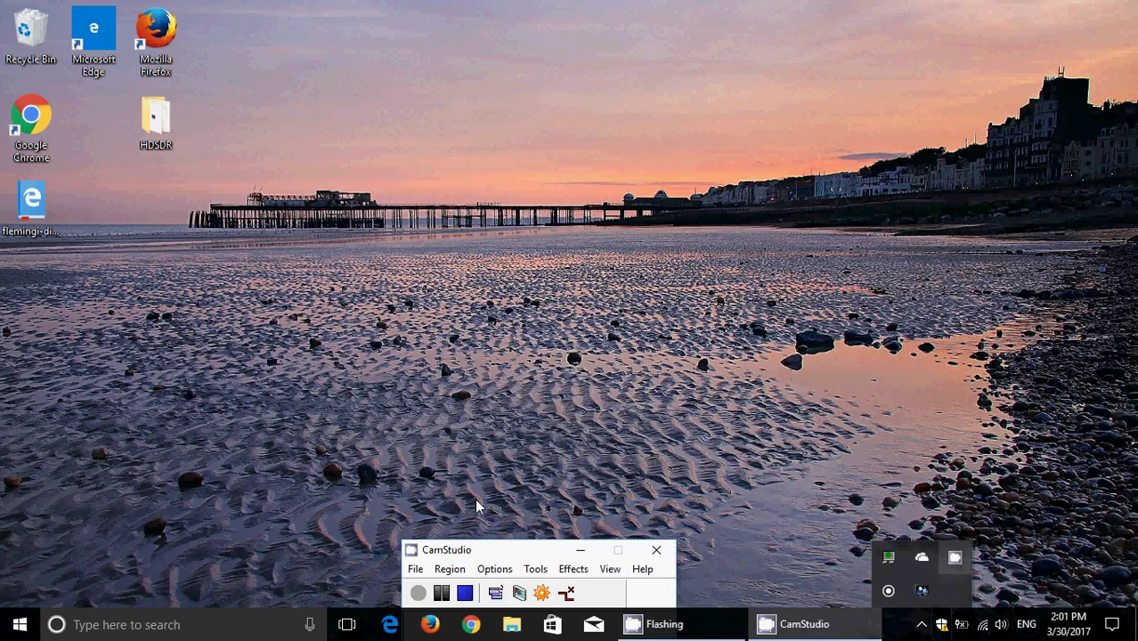